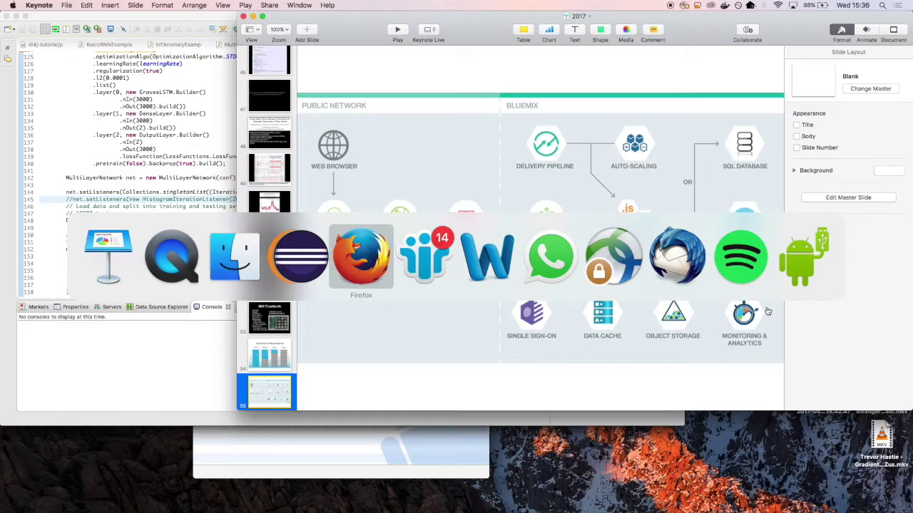
Switch to Firefox, enlarge its window and bring up the open QR Code Generator page.
key("super+Tab")
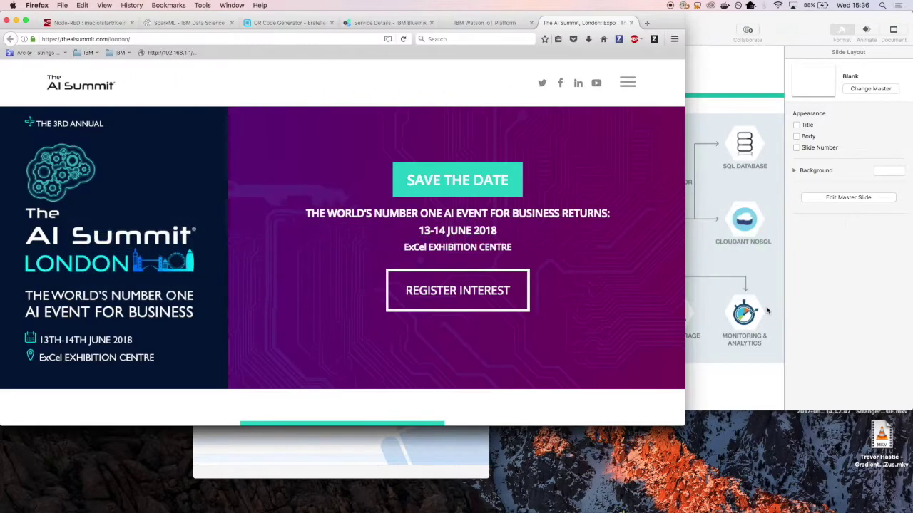
double_click(621, 16)
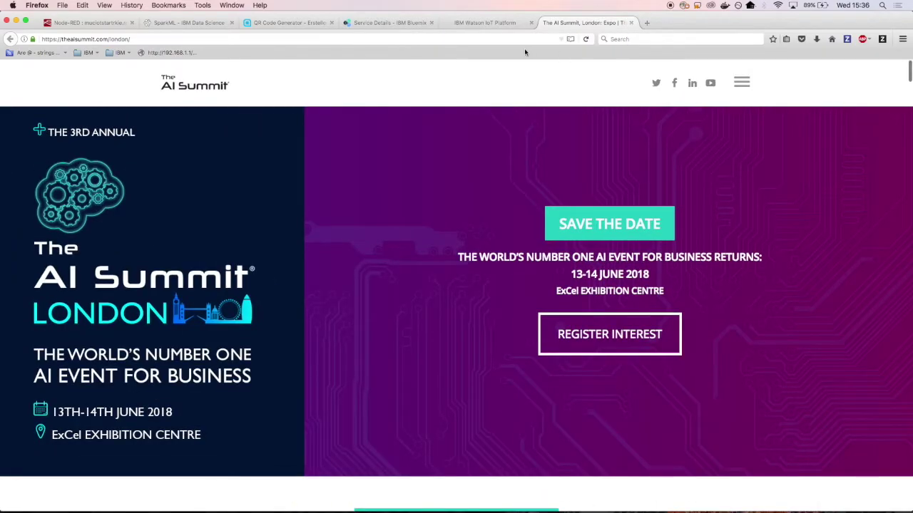
left_click(308, 24)
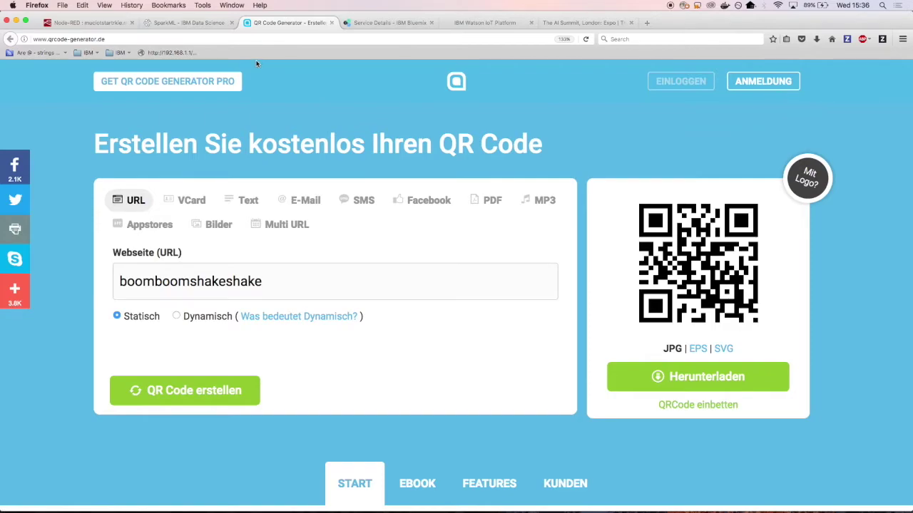
Look up the address ibm.biz/boomboomshakeshake in a new browser tab and copy it.
key("cmd+t")
type("ibm.biz/")
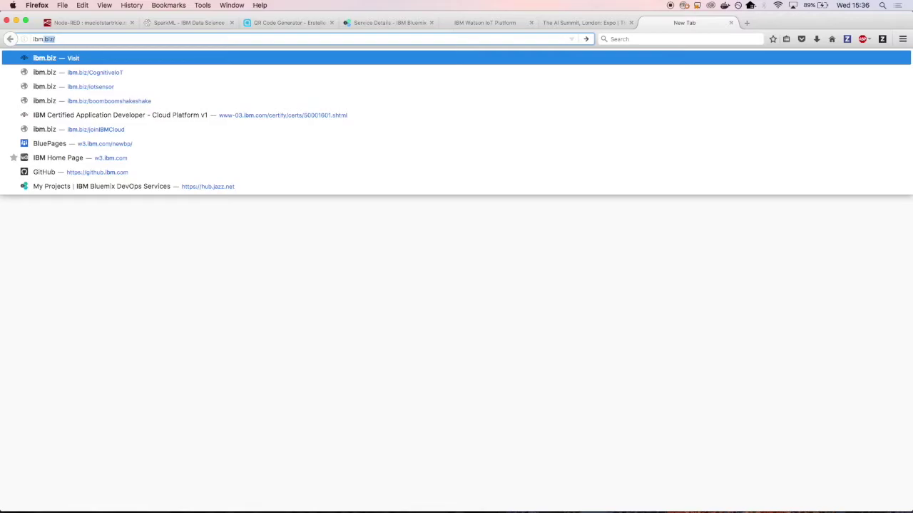
key("Down")
key("Down")
key("Down")
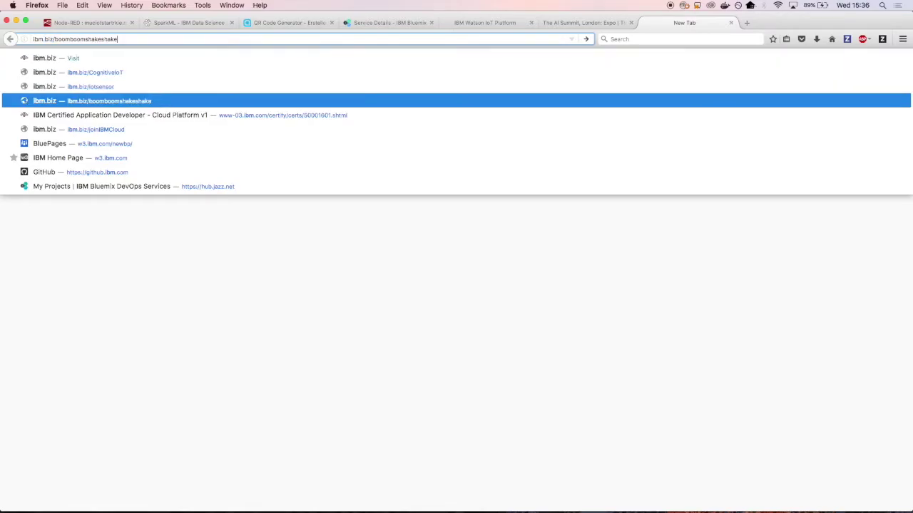
double_click(191, 40)
left_click(191, 39)
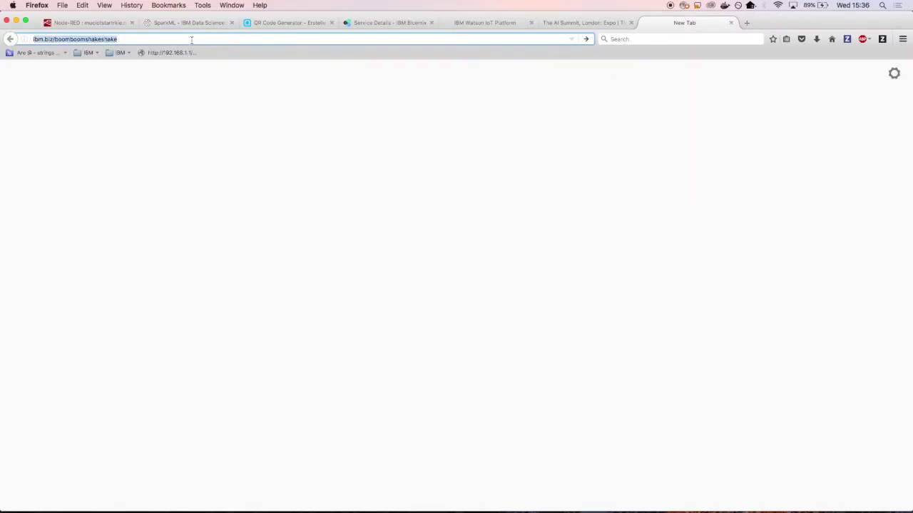
key("super+c")
left_click(292, 24)
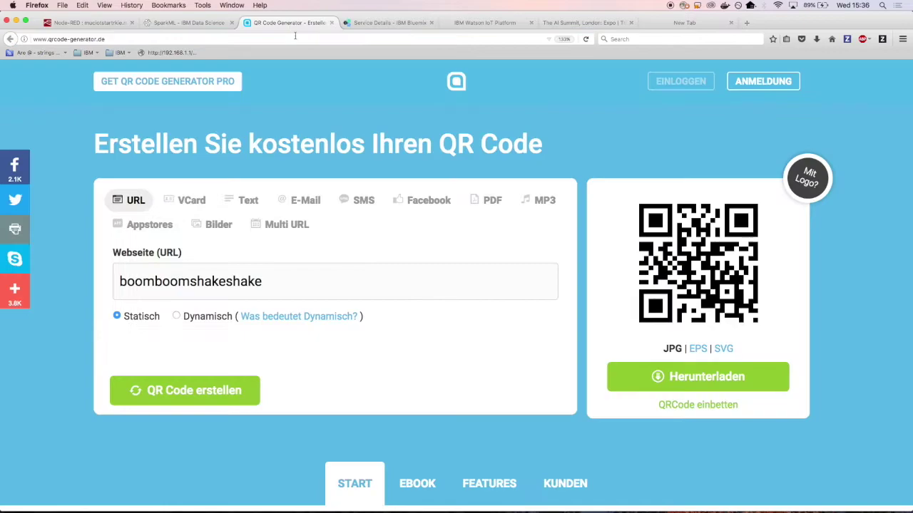
triple_click(322, 288)
key("super+v")
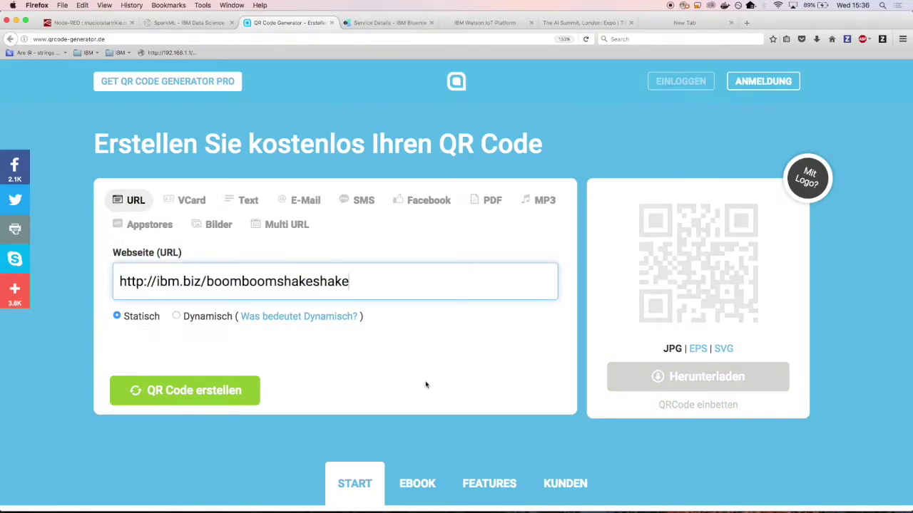
left_click(162, 405)
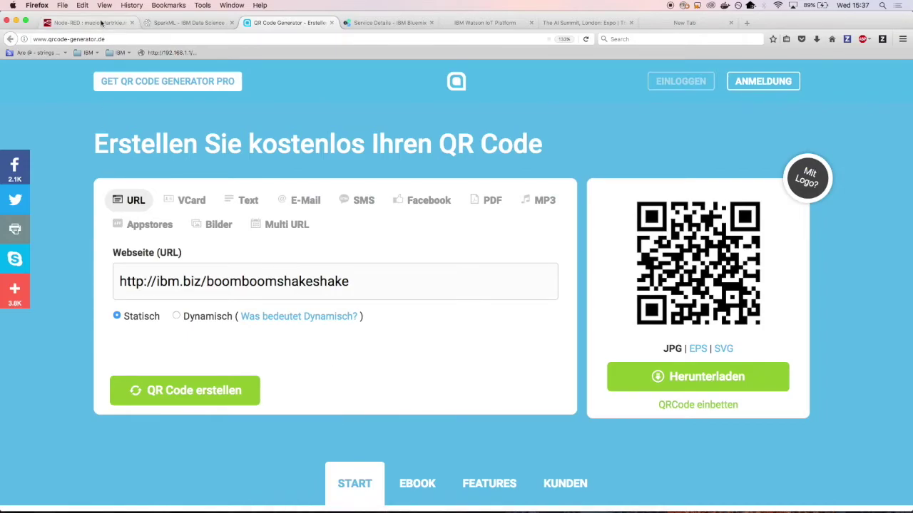
Load noderedrkie.mybluemix.net in a new browser tab and open its Node-RED flow editor.
key("super+t")
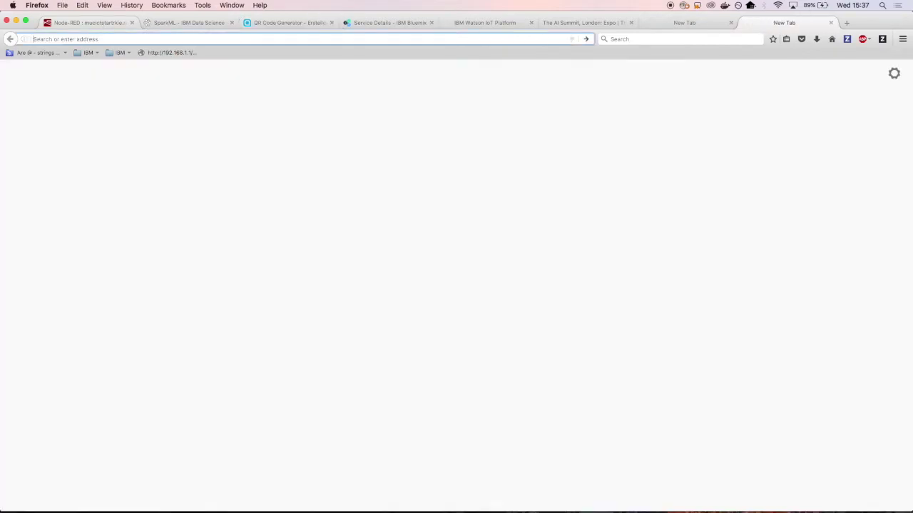
type("noderedrkie.mybluemix.net")
key("Return")
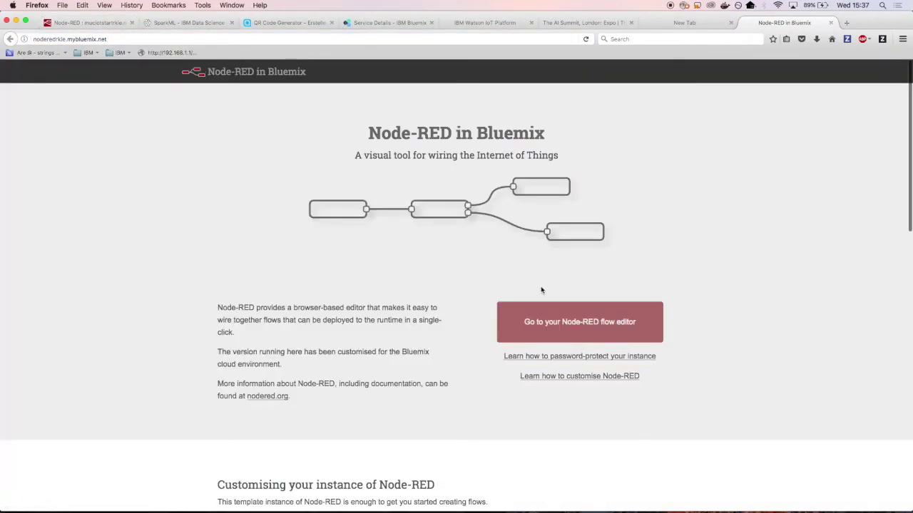
left_click(563, 322)
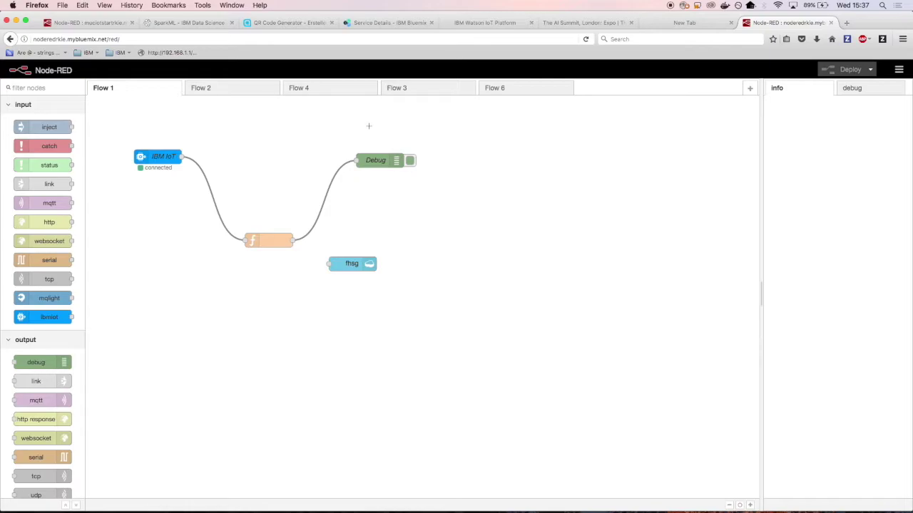
Go to the Watson IoT Platform device list and refresh it repeatedly to check for newly registered devices.
left_click(305, 22)
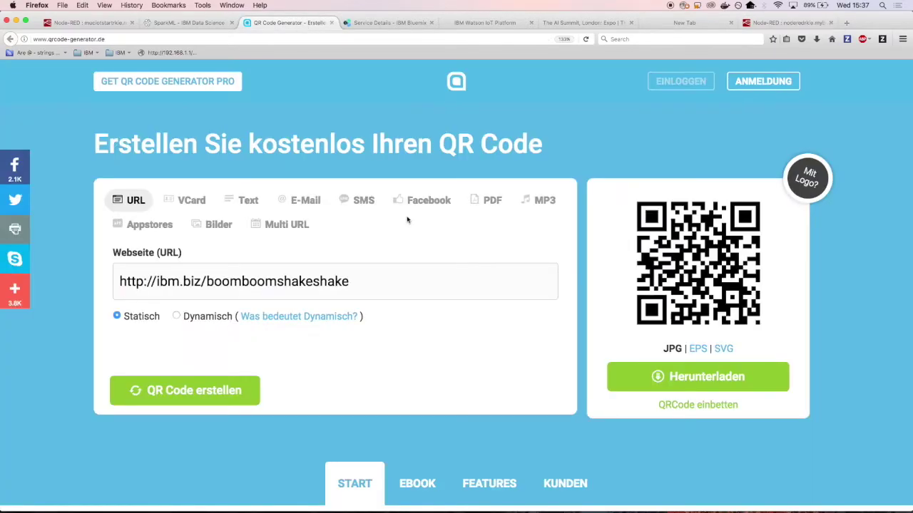
left_click(370, 23)
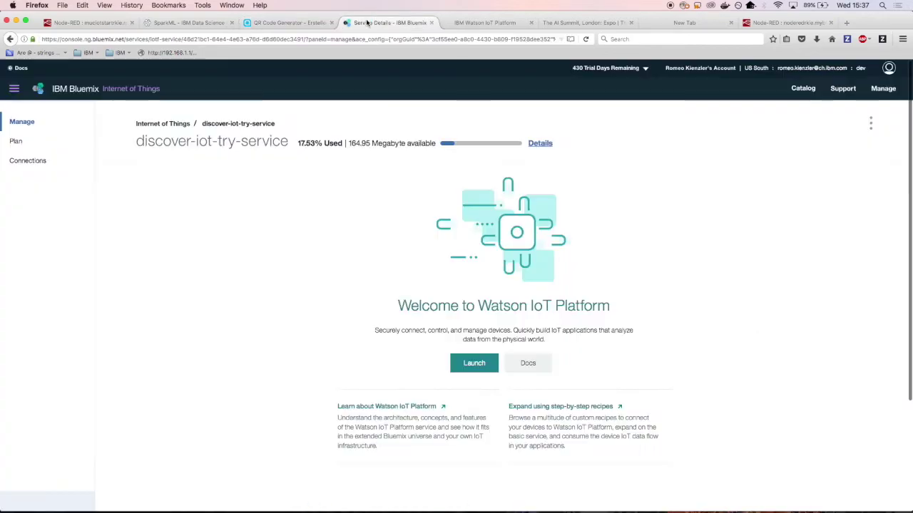
left_click(496, 24)
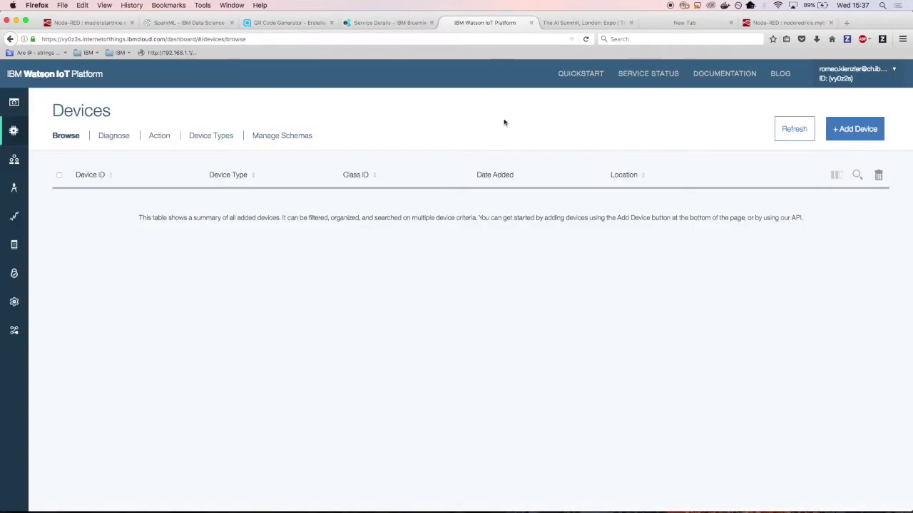
left_click(790, 133)
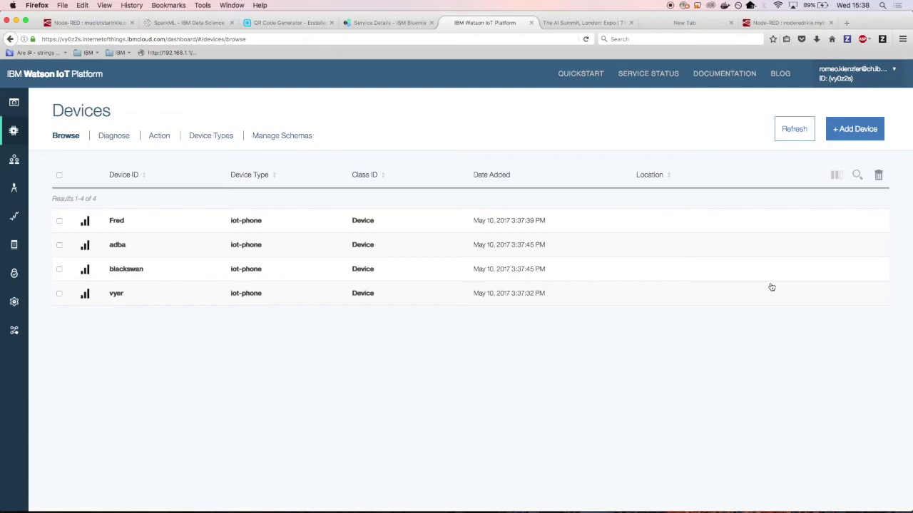
left_click(795, 129)
left_click(796, 129)
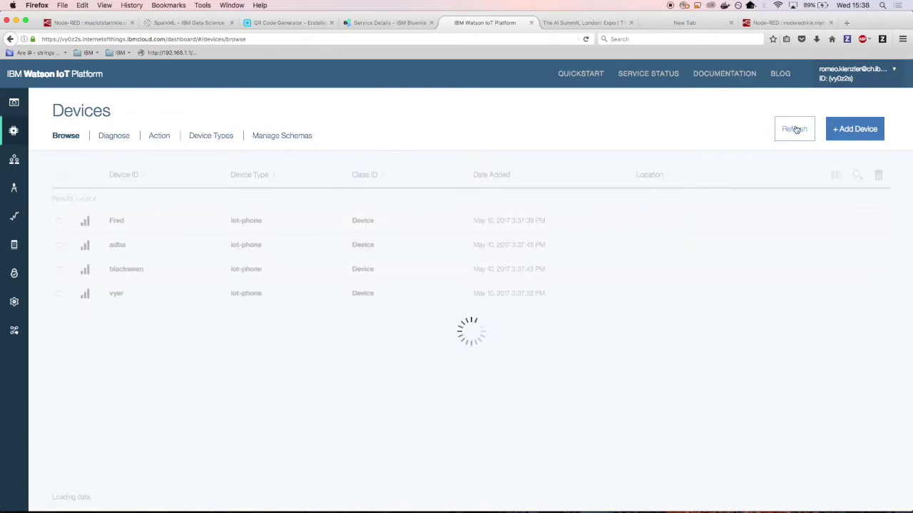
left_click(795, 130)
left_click(796, 129)
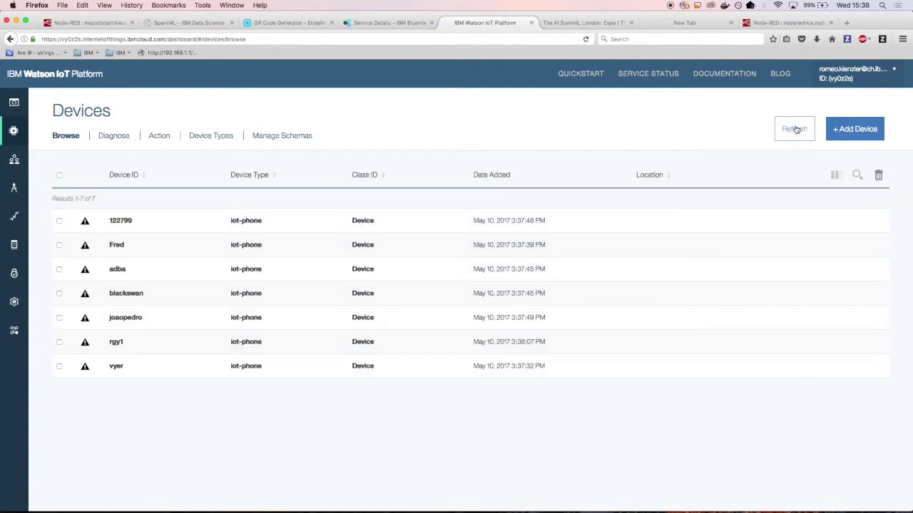
left_click(796, 129)
left_click(796, 129)
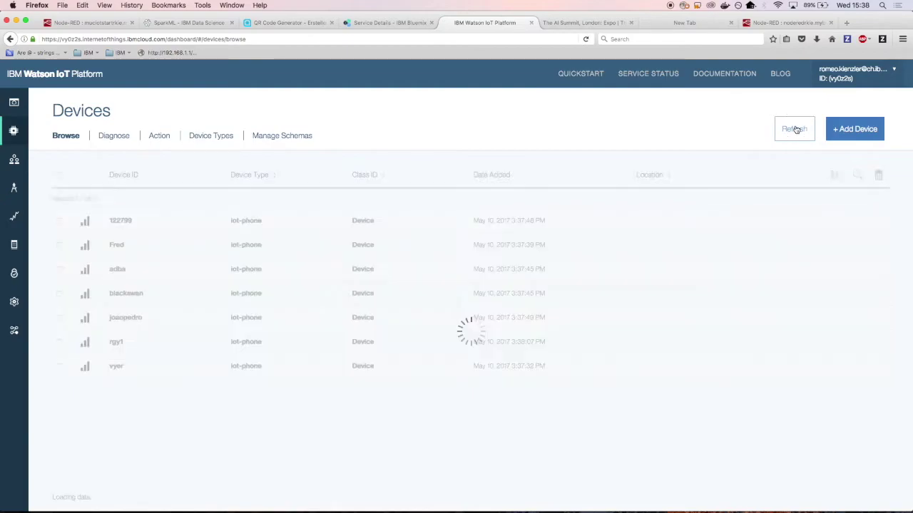
Show the QR code once more, and return to the Watson IoT Platform device list to refresh it.
left_click(273, 26)
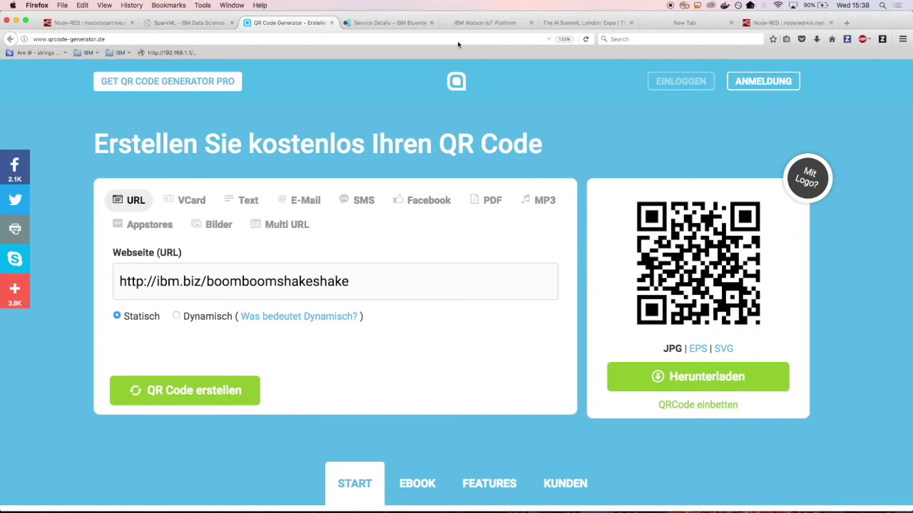
left_click(417, 22)
left_click(467, 21)
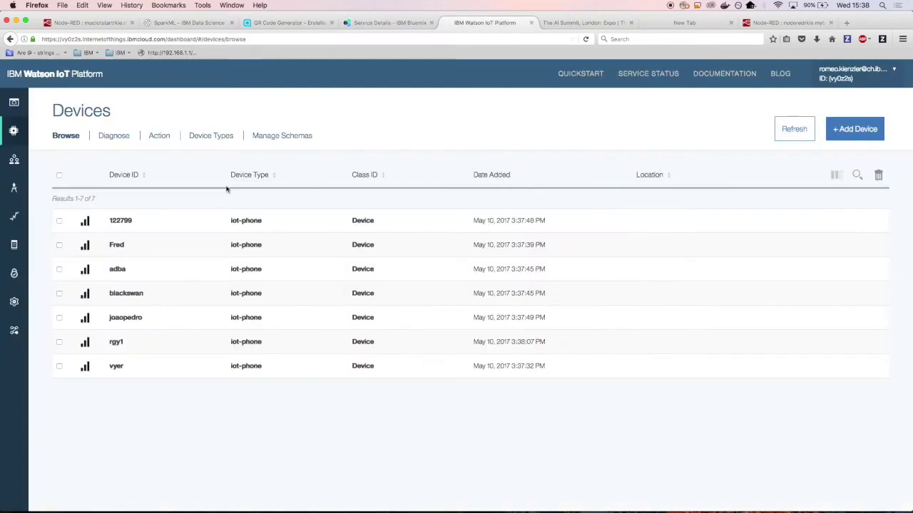
left_click(800, 130)
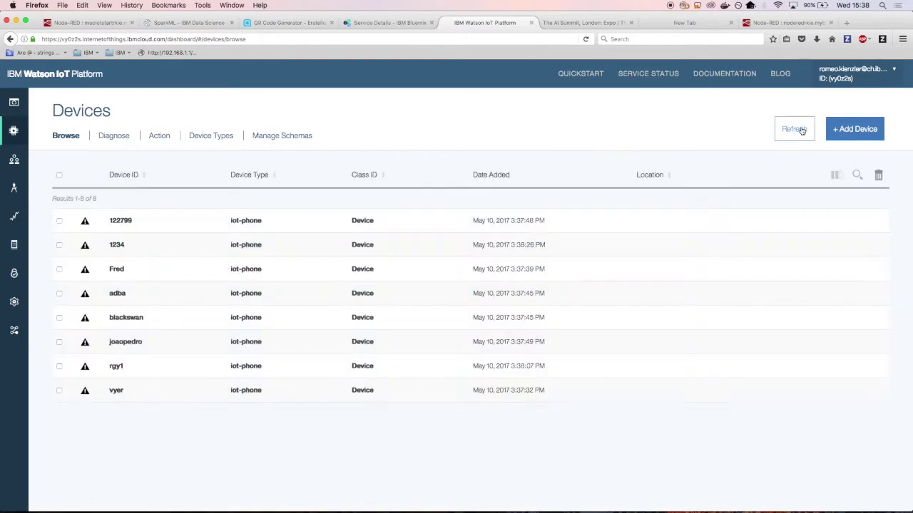
left_click(801, 131)
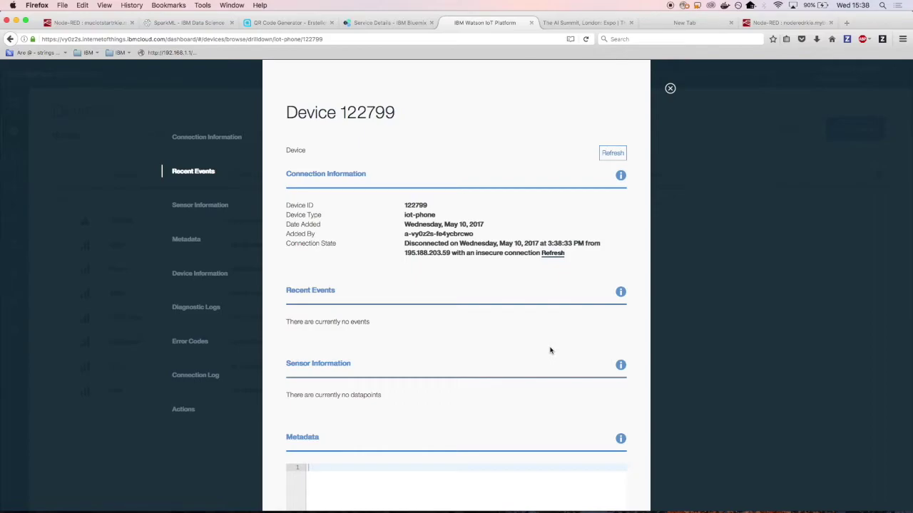
Leave the open device details, examine the JSON payload of a sensorData event from device 1234, and return to the device list.
left_click(670, 88)
left_click(299, 249)
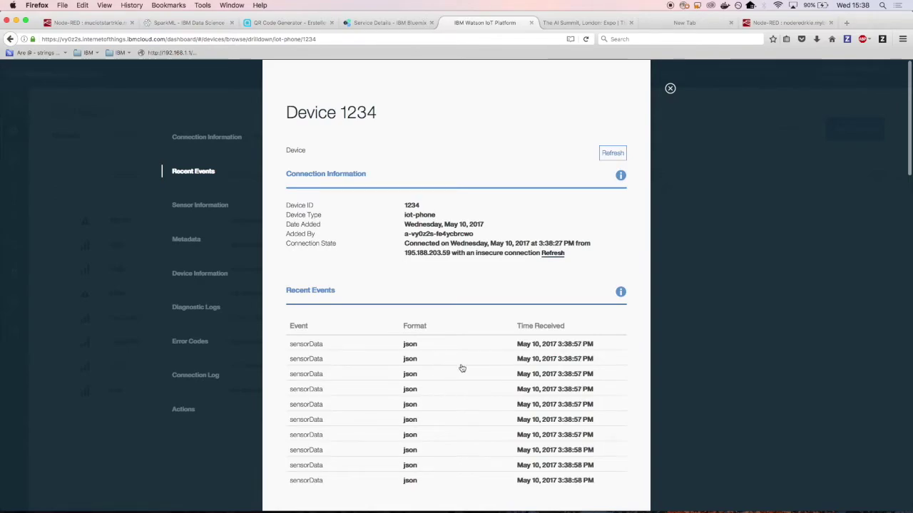
left_click(446, 346)
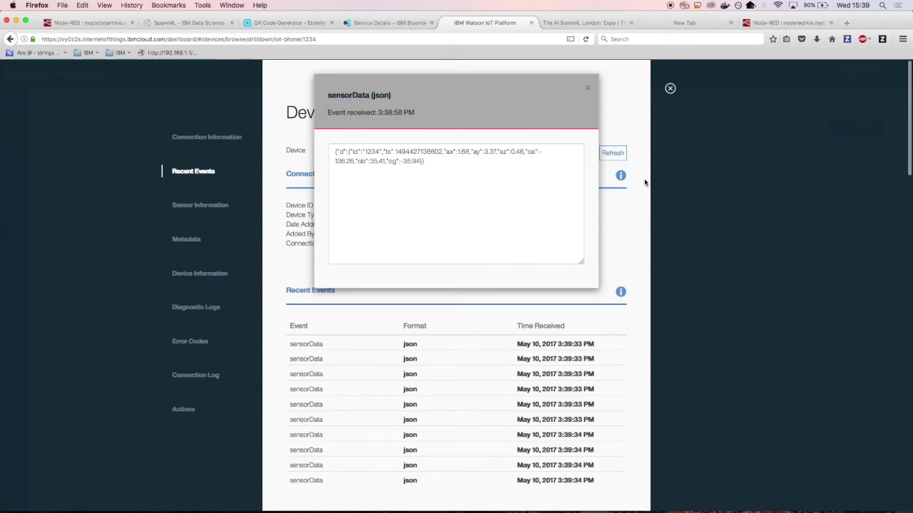
left_click(588, 89)
left_click(670, 89)
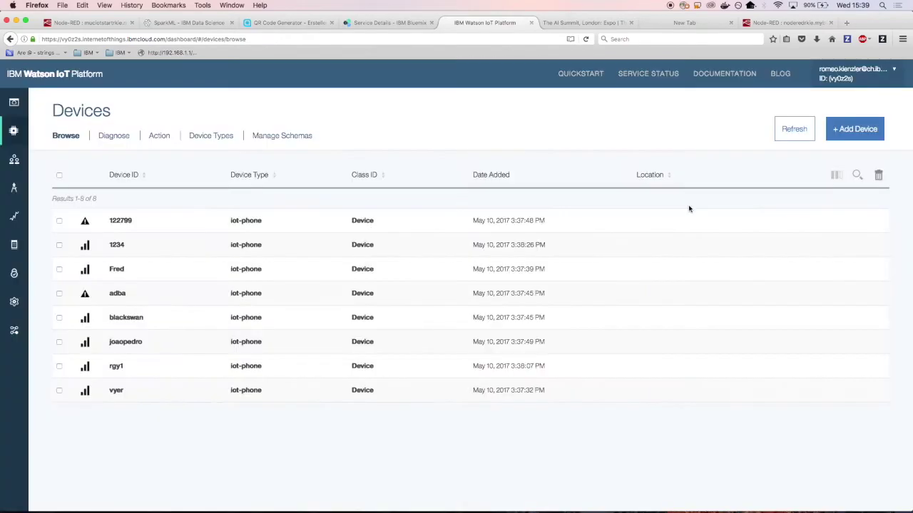
View the incoming sensor messages of Flow 1 in Node-RED's debug output and deactivate the Debug node.
left_click(770, 23)
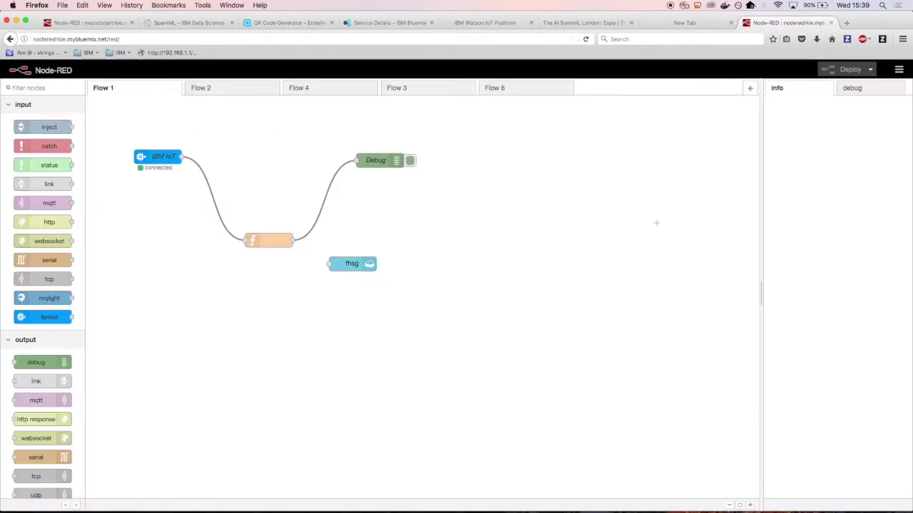
left_click(410, 161)
left_click(410, 160)
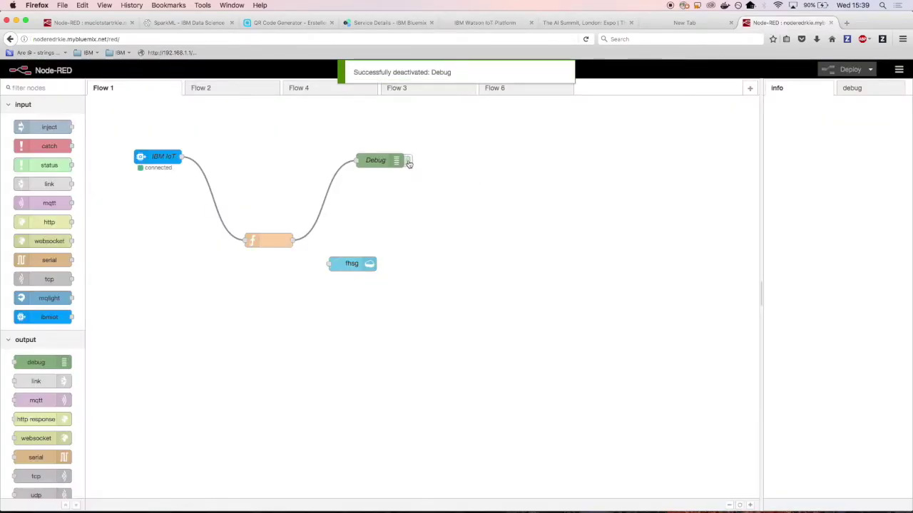
left_click(856, 89)
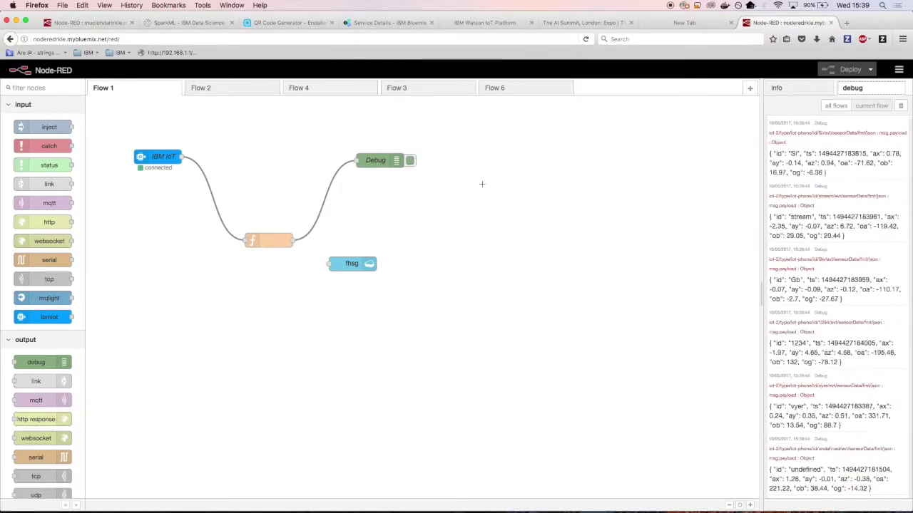
left_click(409, 160)
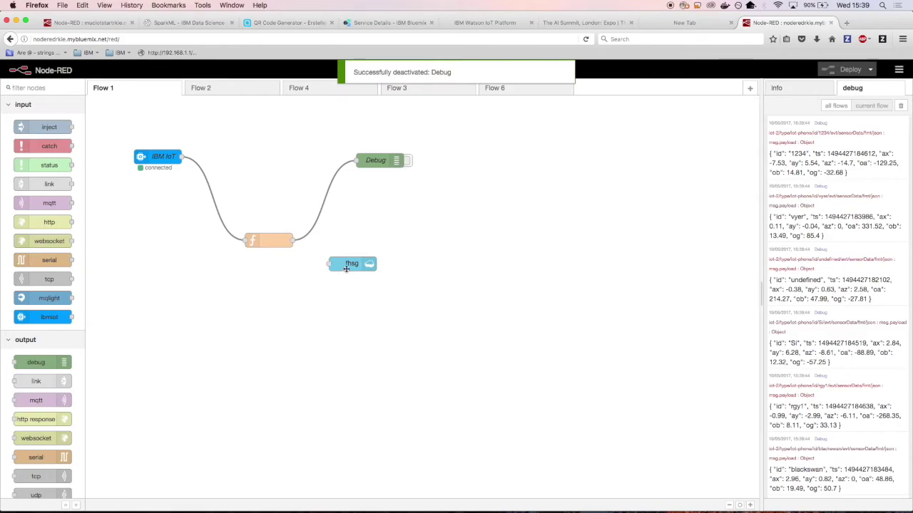
Set the Cloudant output node's database to aisummit and wire the function node's output to it.
double_click(345, 266)
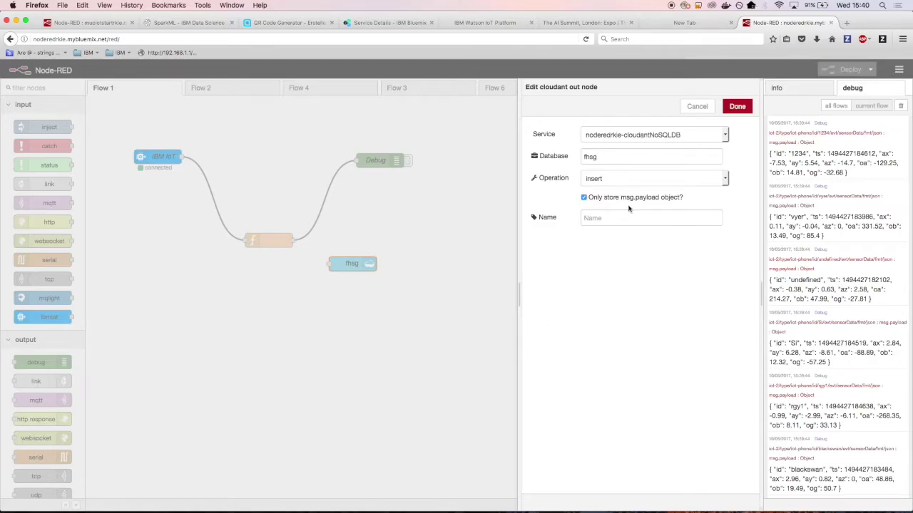
double_click(602, 157)
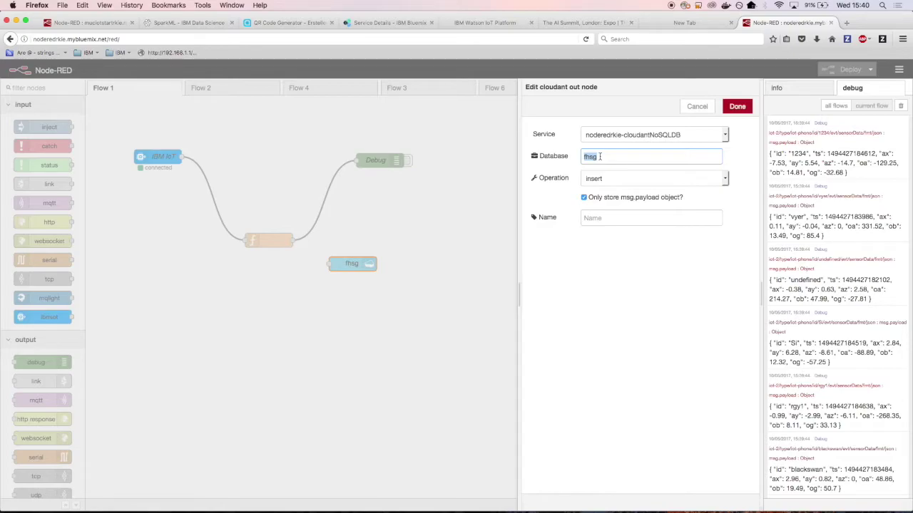
type("aisummit")
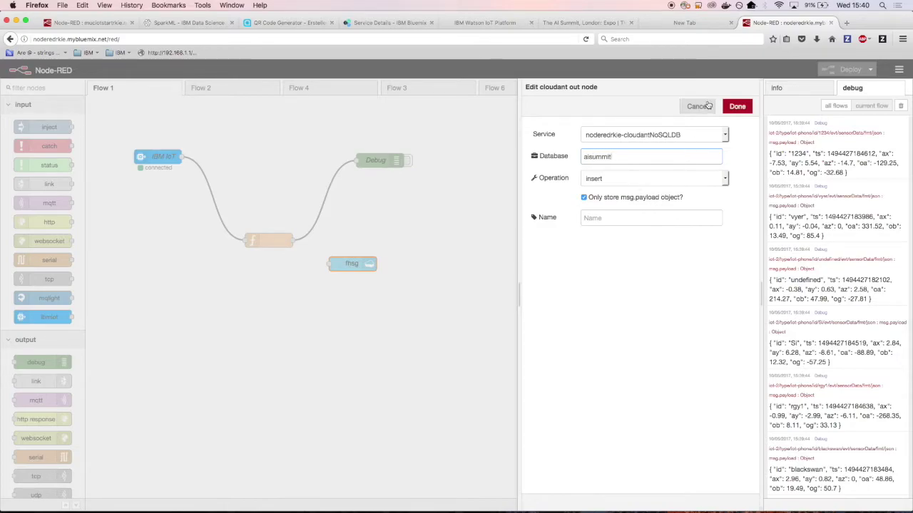
left_click(731, 106)
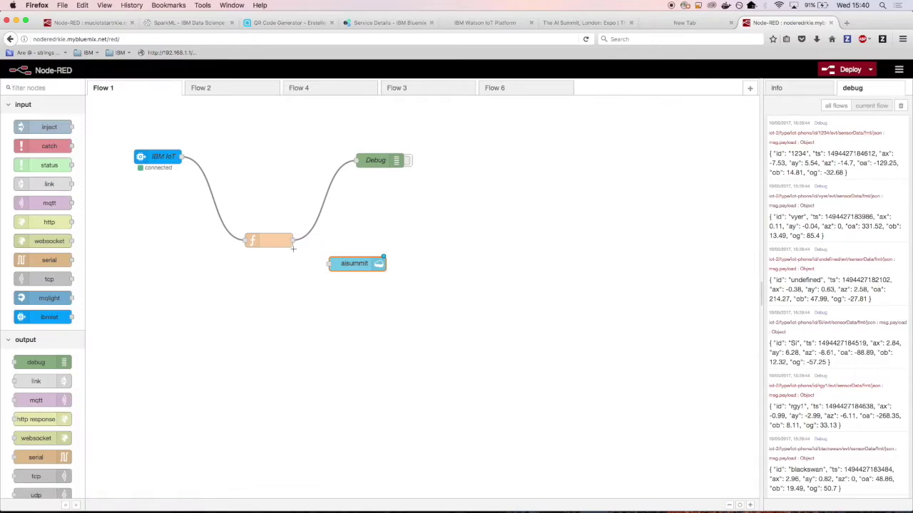
left_click_drag(292, 242, 329, 264)
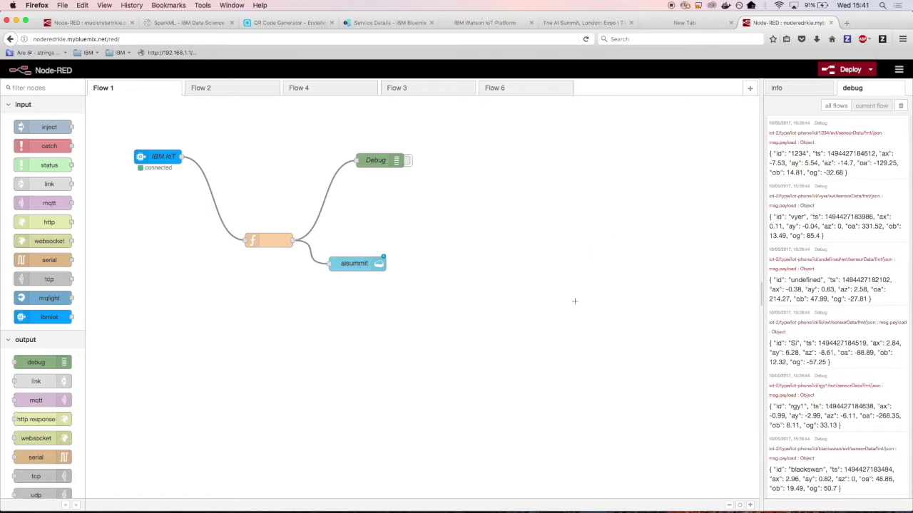
Deploy Flow 1 to store sensor data, remove the wire between the function node and the aisummit node, and redeploy.
left_click(835, 71)
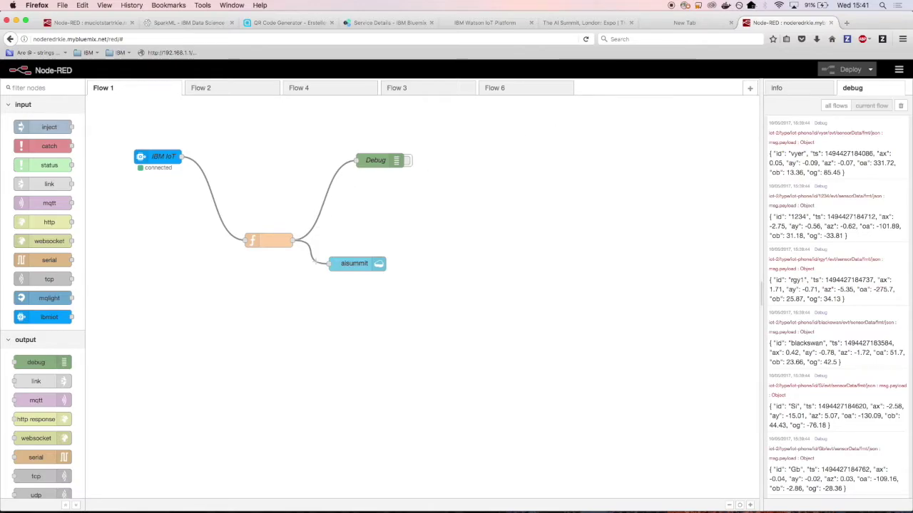
left_click(312, 257)
key("Delete")
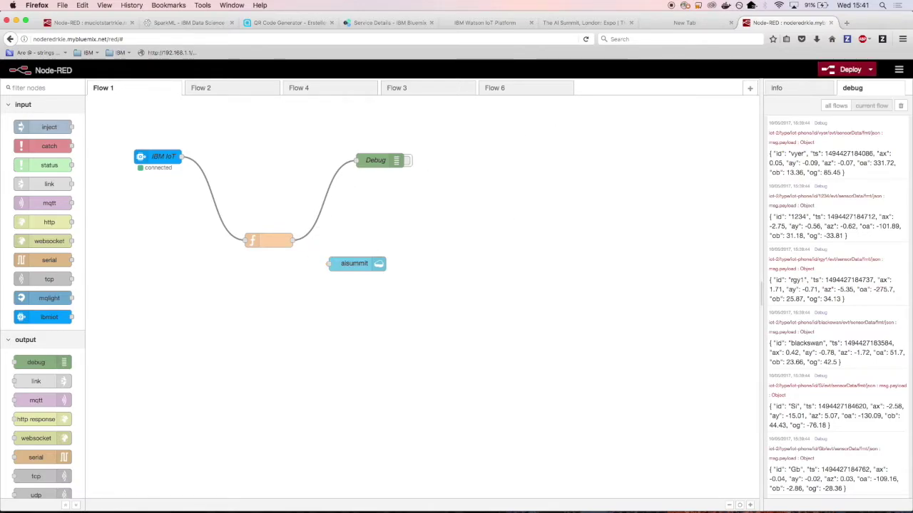
left_click(844, 69)
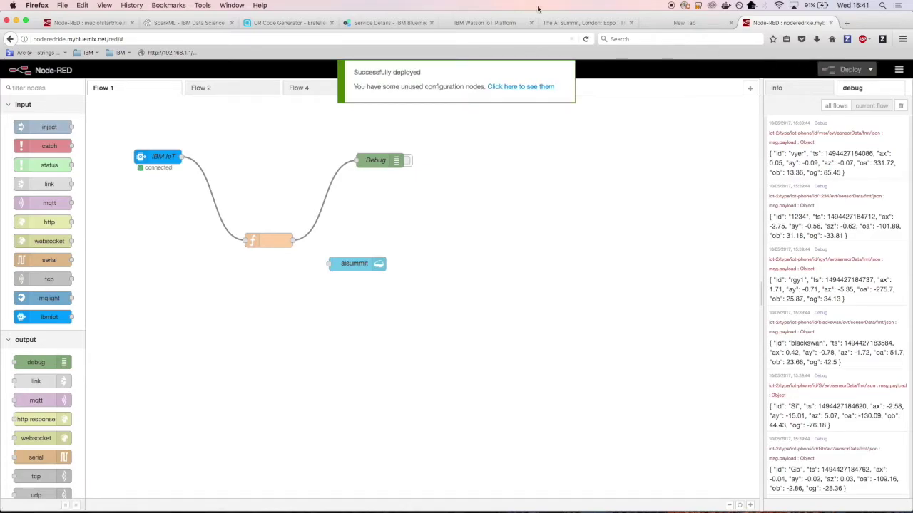
Switch to IBM Bluemix and open the Cloudant NoSQL DB service connected to the noderedrkie app.
left_click(392, 23)
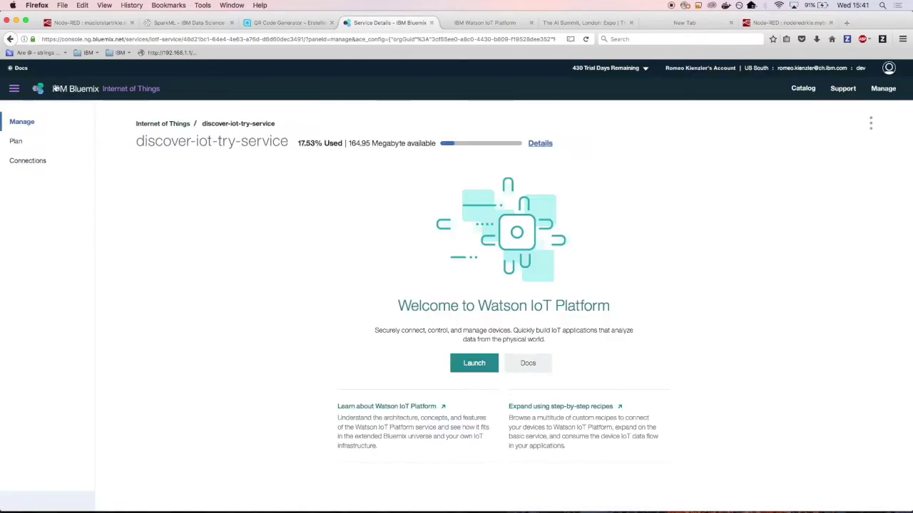
left_click(20, 121)
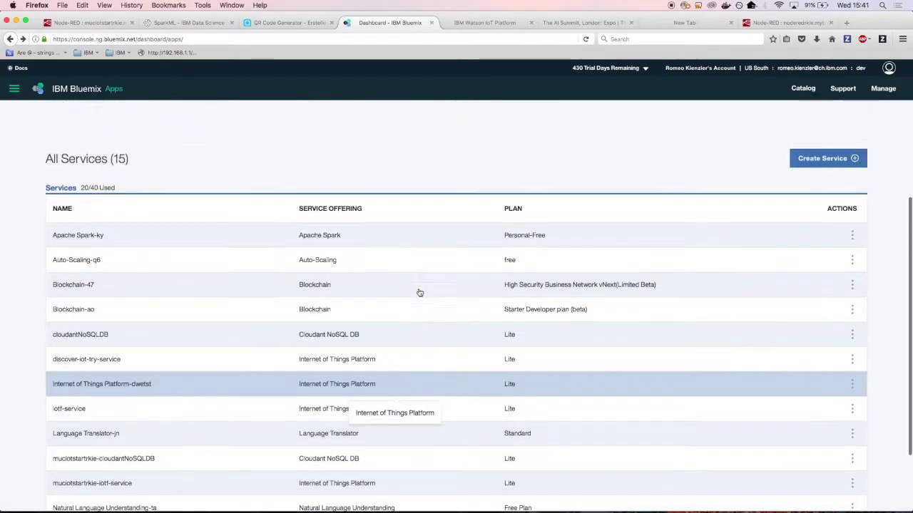
scroll(419, 292, "up", 3)
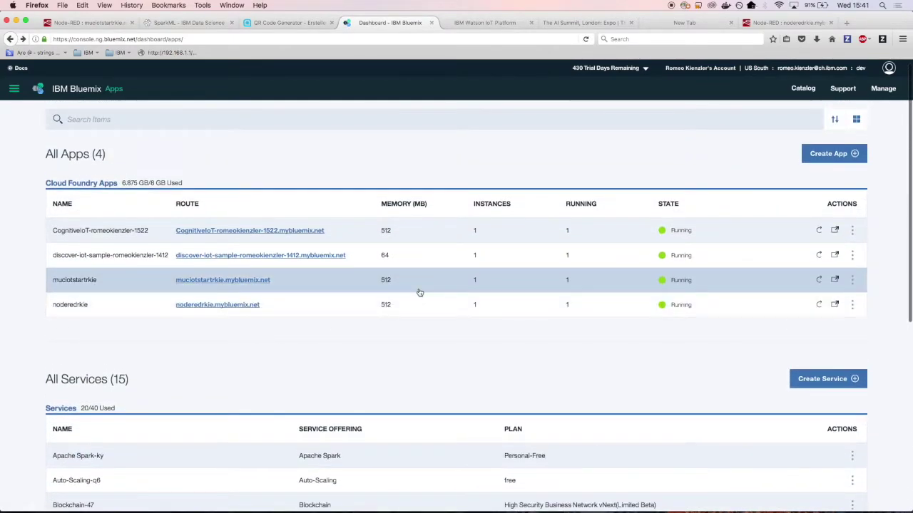
left_click(332, 307)
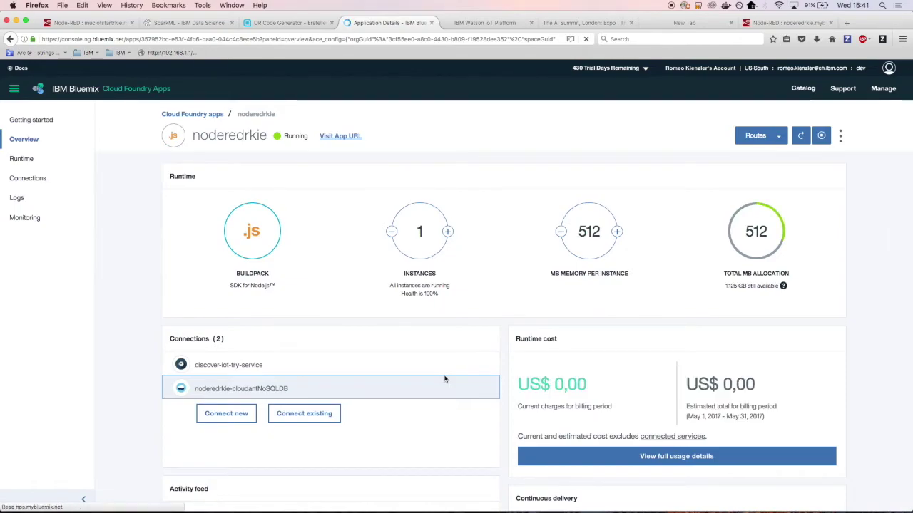
left_click(29, 178)
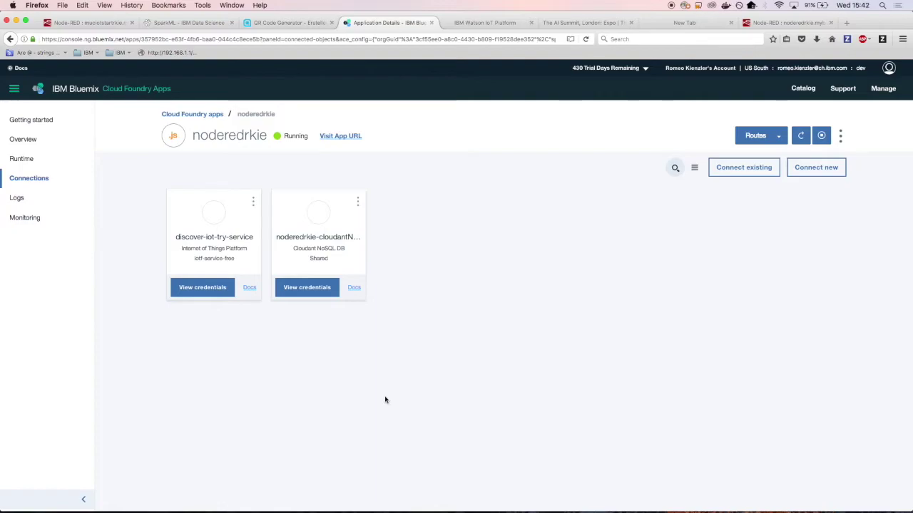
left_click(319, 236)
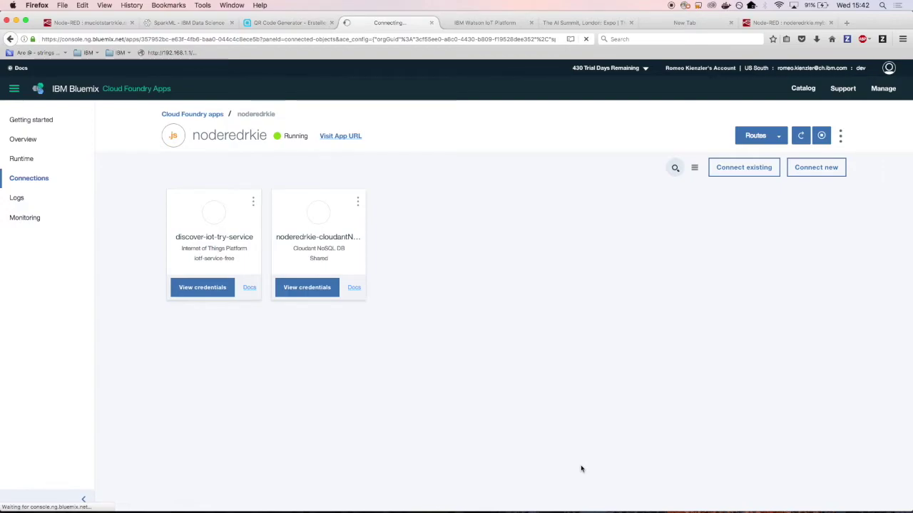
Switch to Data Science Experience and open the boomboomshakeshakesparkv2 notebook of the coursera project for editing.
left_click(199, 23)
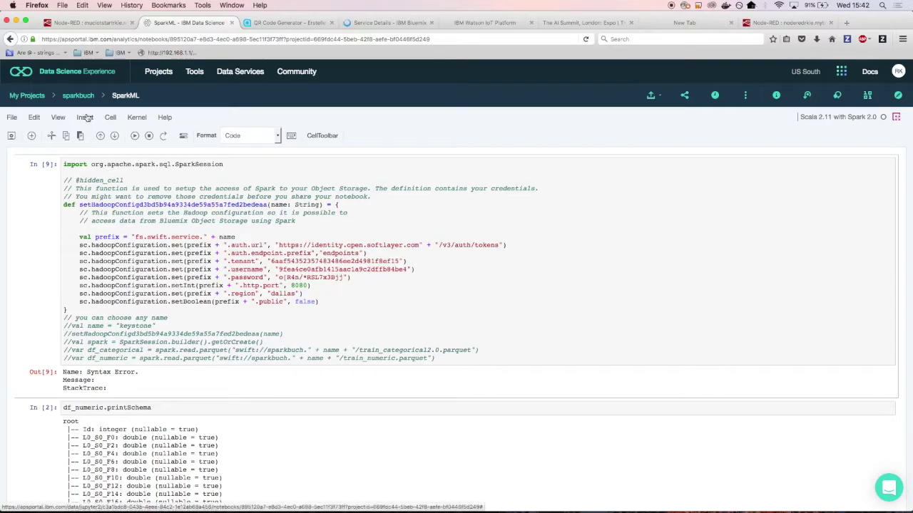
left_click(23, 95)
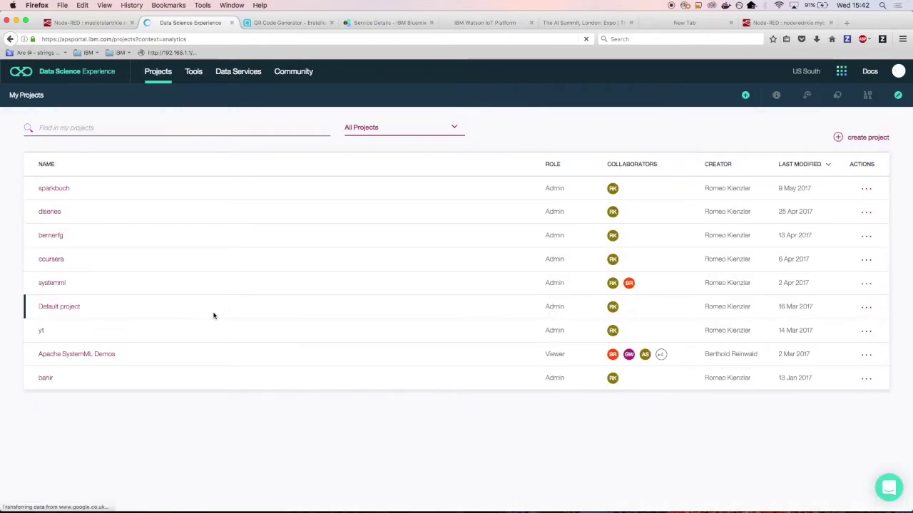
left_click(57, 259)
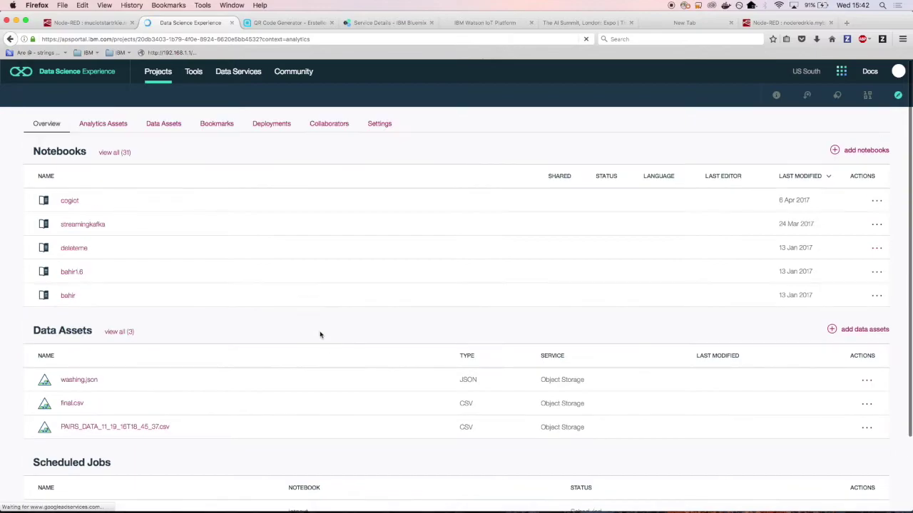
left_click(122, 153)
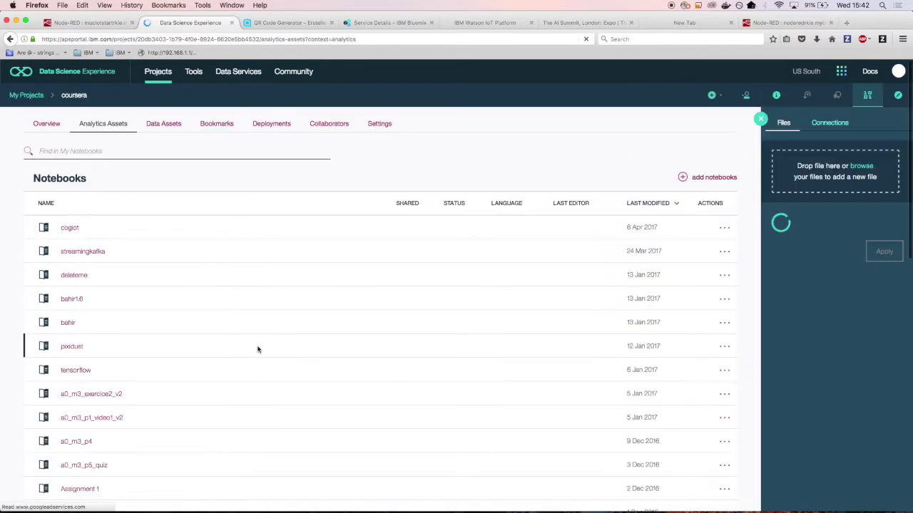
scroll(258, 350, "down", 2)
scroll(258, 349, "down", 10)
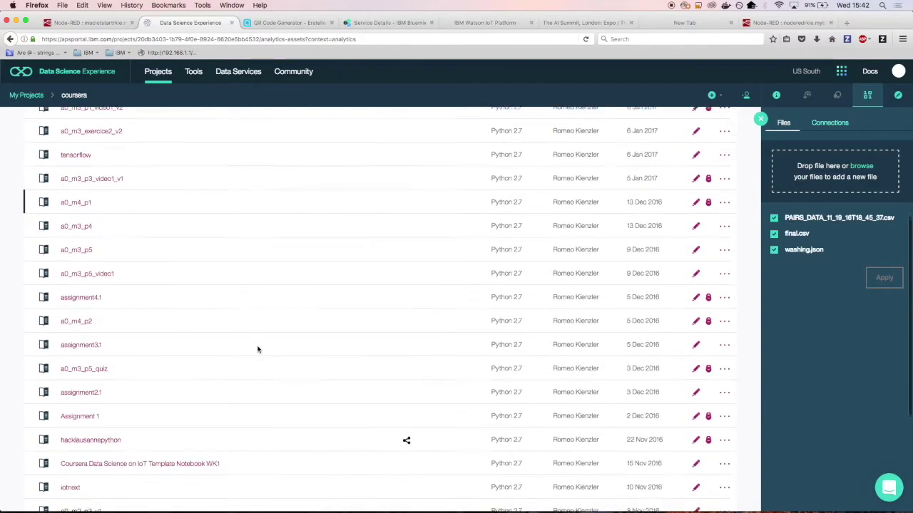
scroll(257, 349, "up", 10)
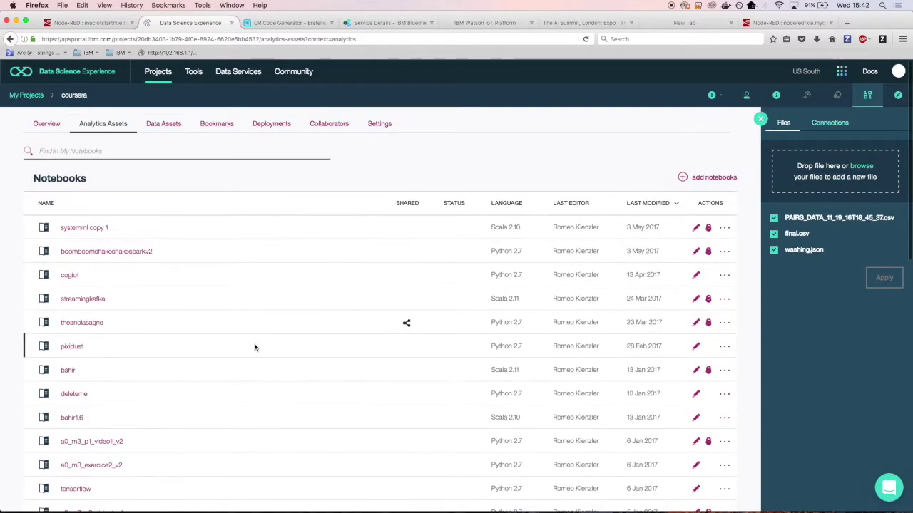
left_click(696, 254)
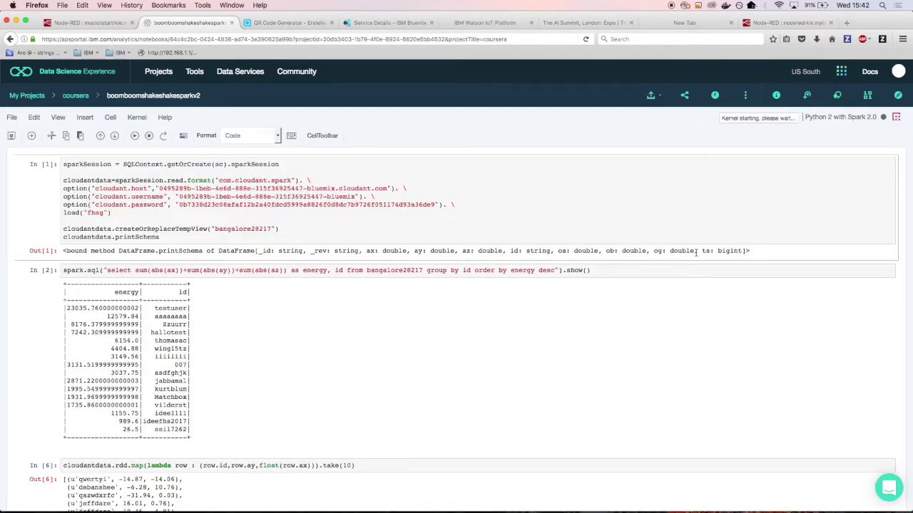
Clear the SQL query text between the quotes of the notebook's spark.sql call.
left_click(110, 271)
left_click(555, 270, "shift")
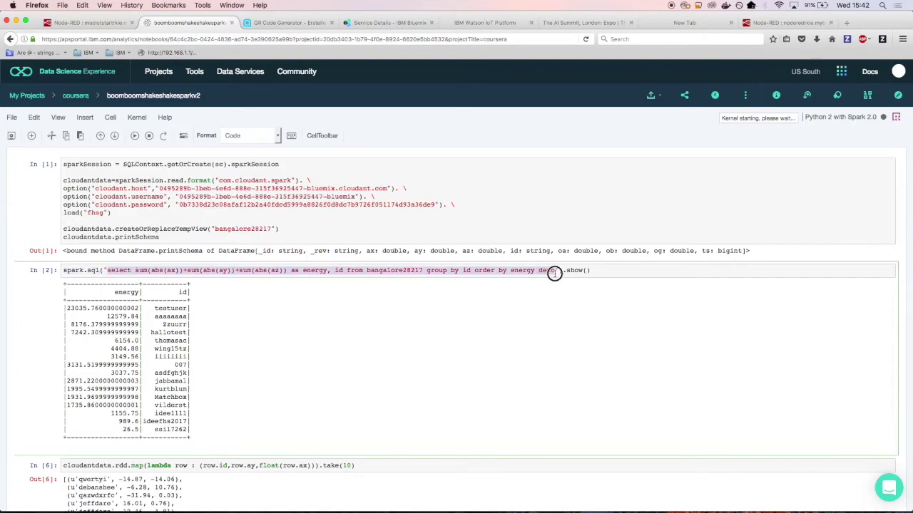
key("BackSpace")
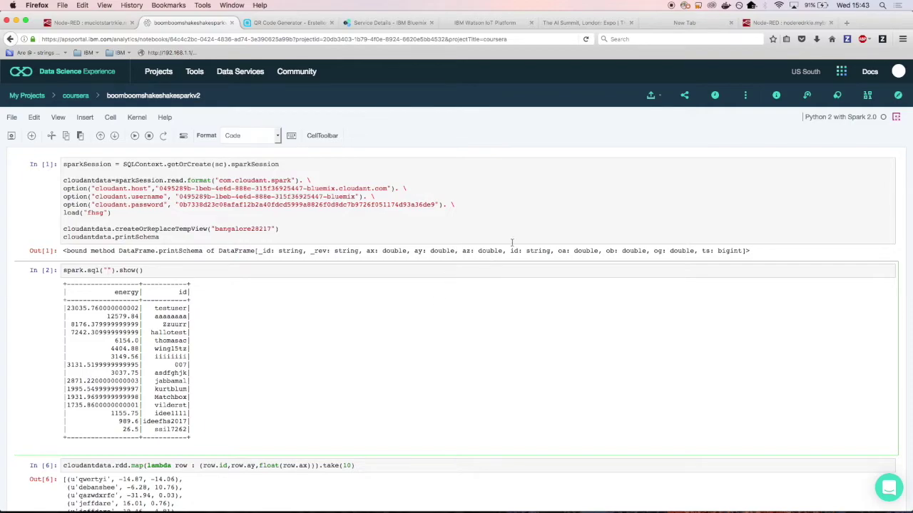
Launch the Cloudant dashboard from the Bluemix service page and examine a stored sensor document in the aisummit database.
left_click(288, 23)
left_click(371, 23)
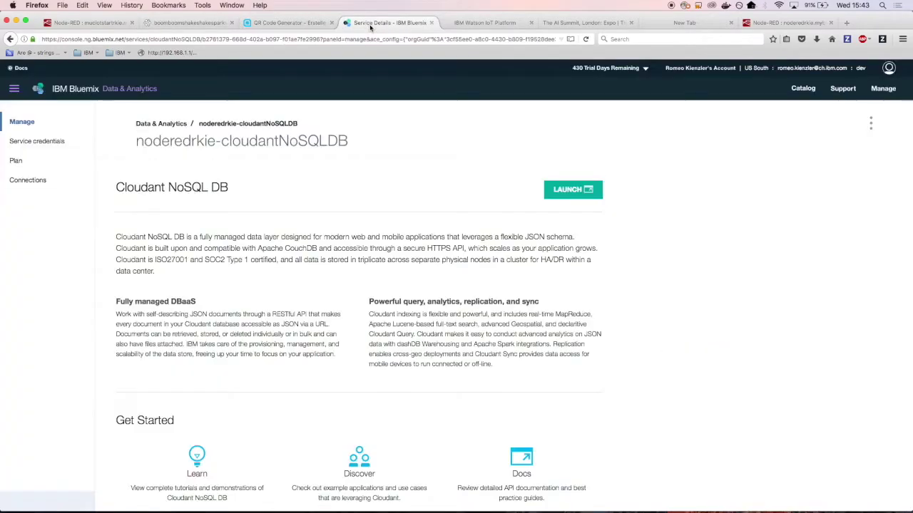
left_click(571, 189)
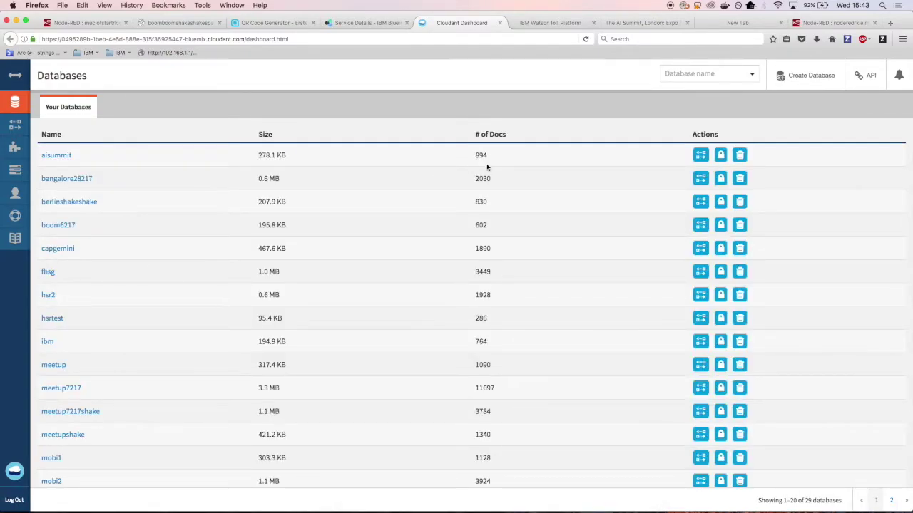
left_click(57, 156)
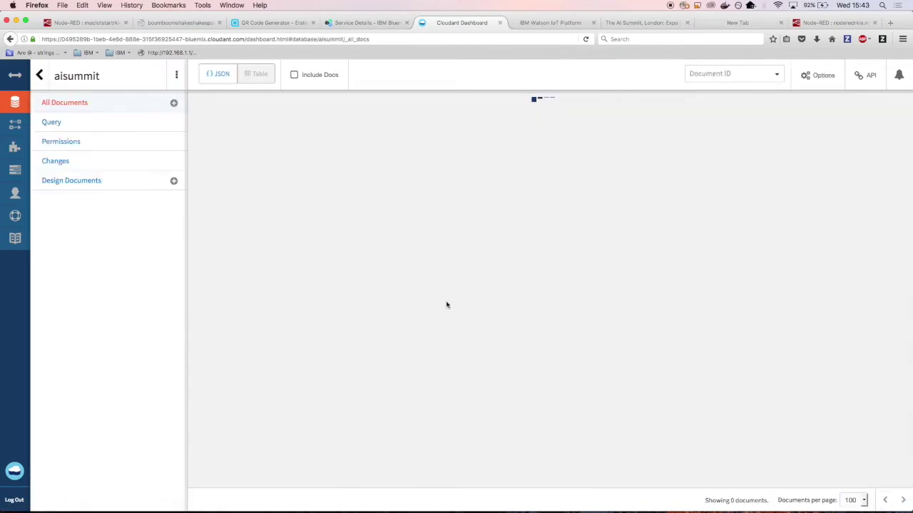
left_click(890, 133)
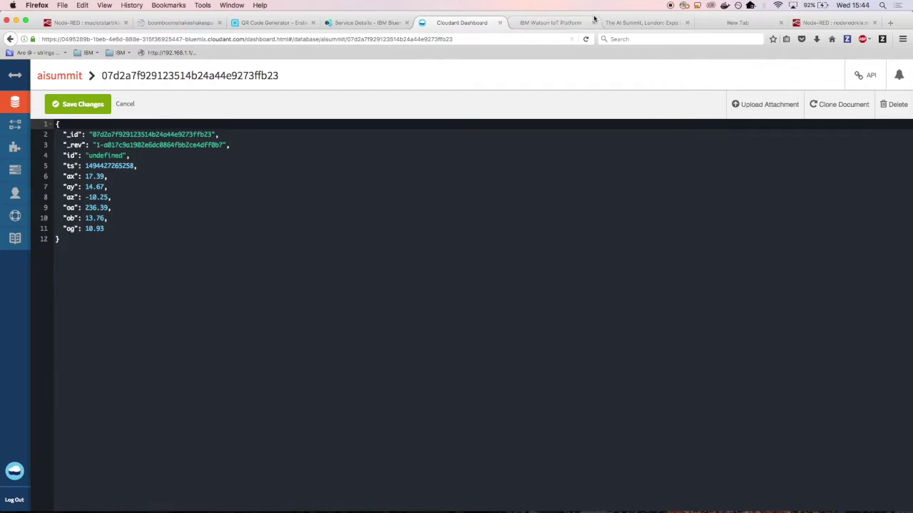
Return to the boomboomshakeshakesparkv2 notebook and set the database name in the first cell's load call to aisummit.
left_click(190, 27)
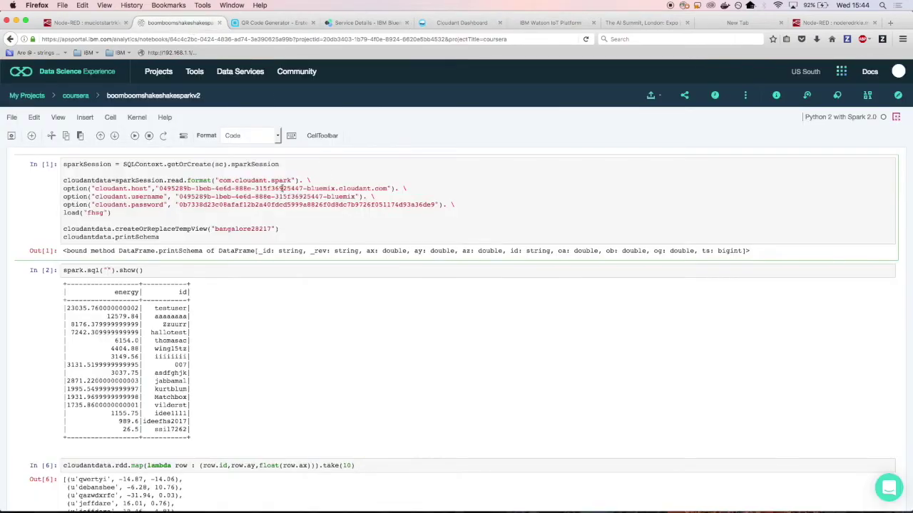
double_click(93, 212)
type("aisummit")
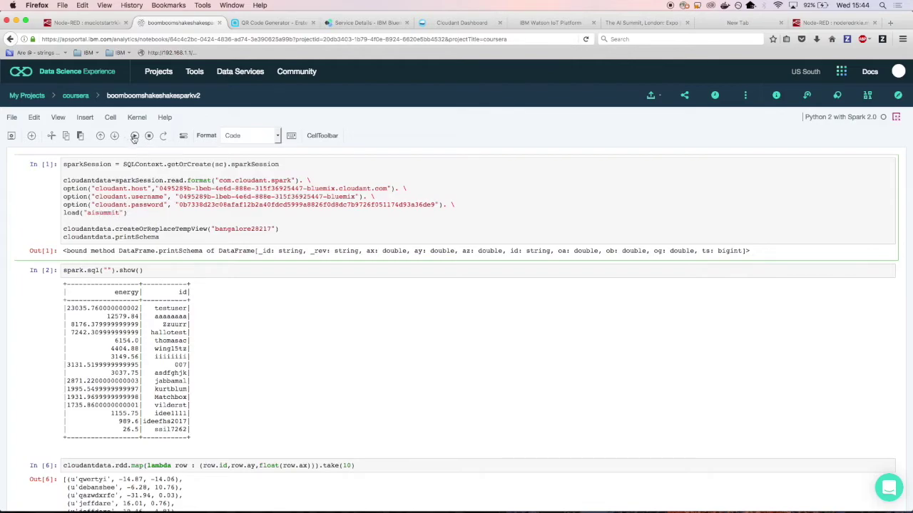